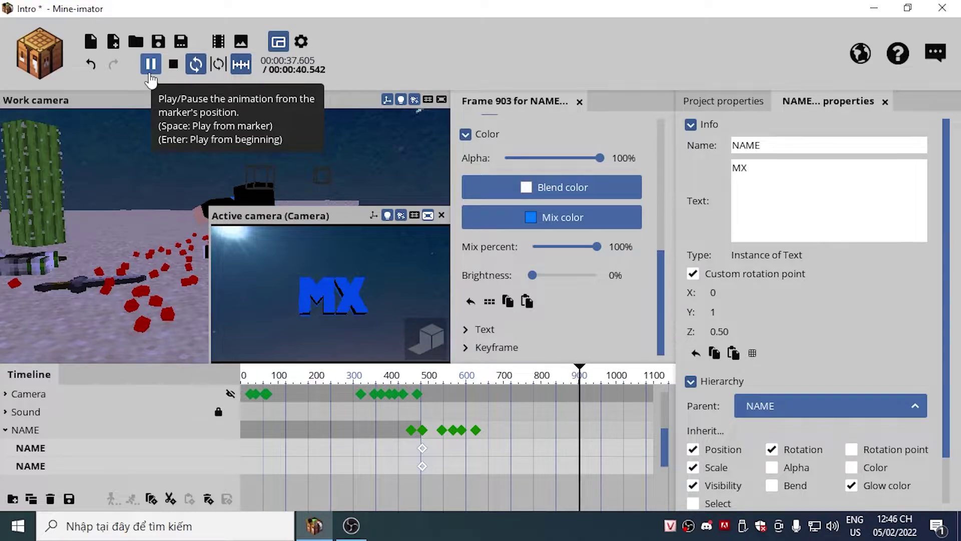
- Pause the animation playback and return the timeline marker to frame 0
{"action": "left_click", "coordinate": [150, 64]}
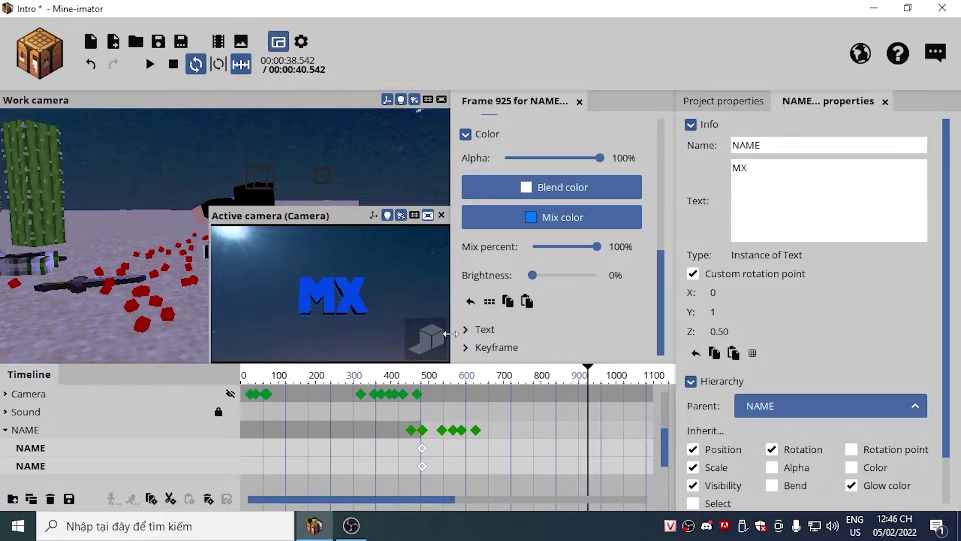
{"action": "left_click", "coordinate": [331, 383]}
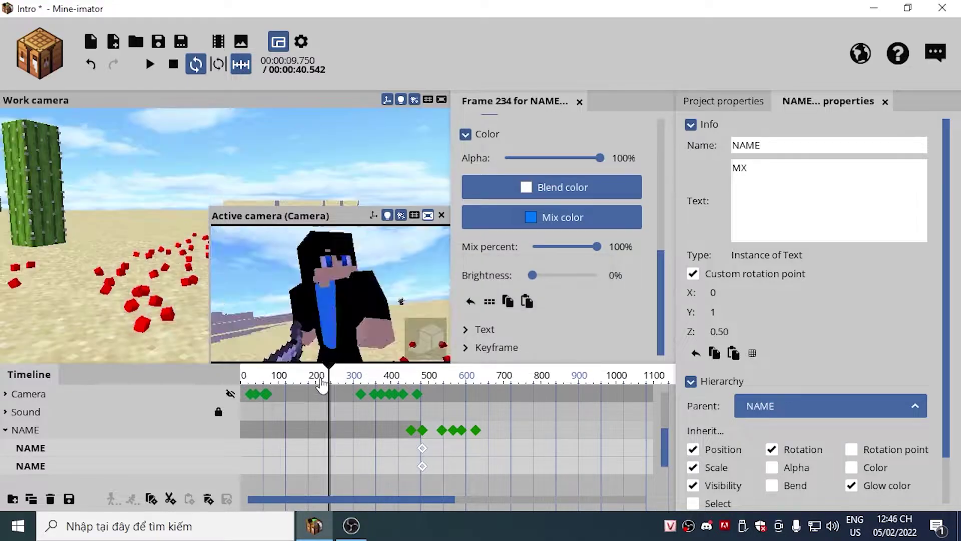
{"action": "left_click_drag", "start_coordinate": [322, 386], "coordinate": [230, 386]}
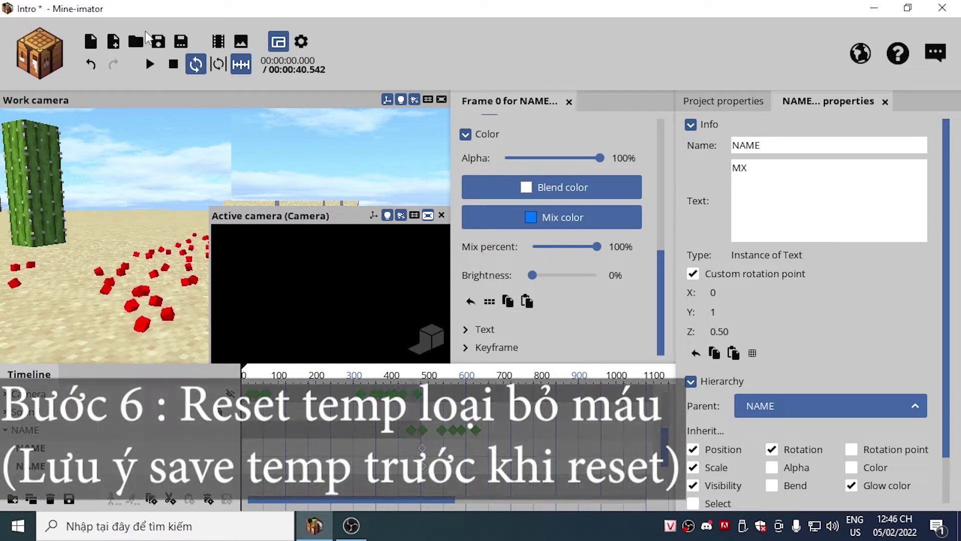
- Save the Intro project and reload it from the recent projects
{"action": "left_click", "coordinate": [158, 42]}
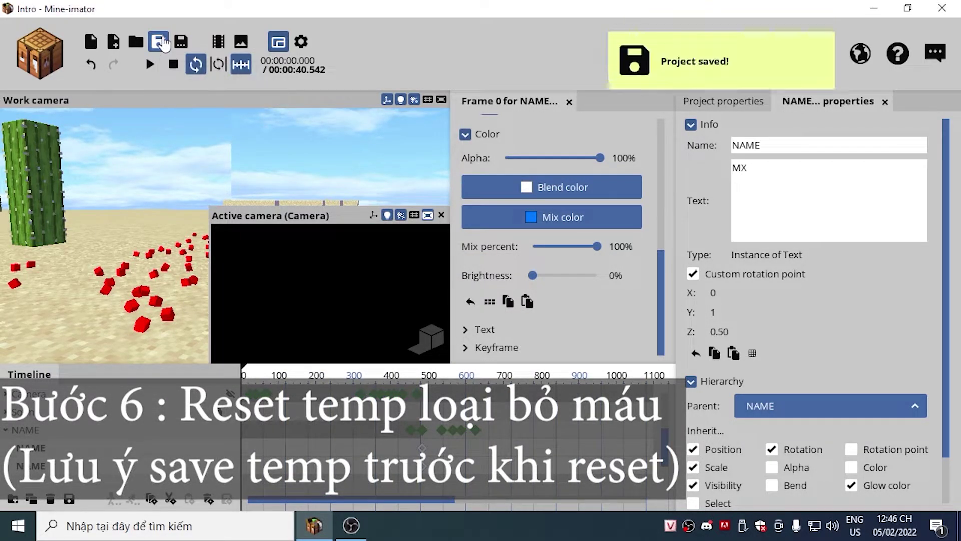
{"action": "left_click", "coordinate": [136, 42]}
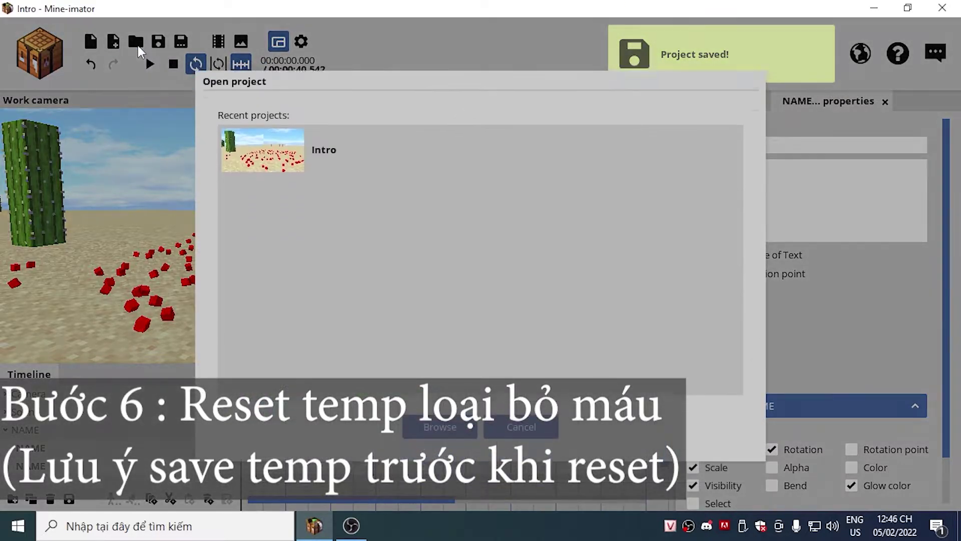
{"action": "left_click", "coordinate": [342, 163]}
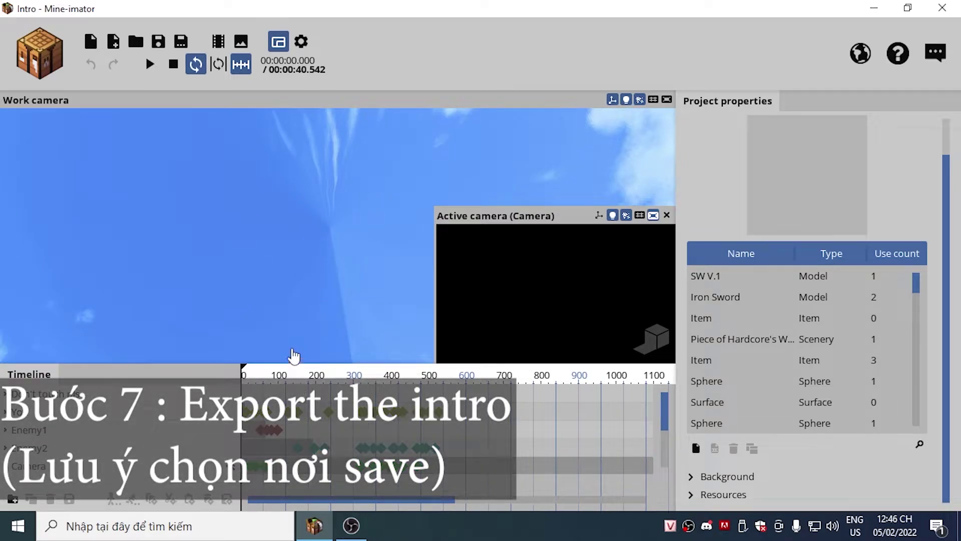
- Export the animation as an MP4 movie named "MX Intro Test" in the Video folder
{"action": "left_click", "coordinate": [218, 43]}
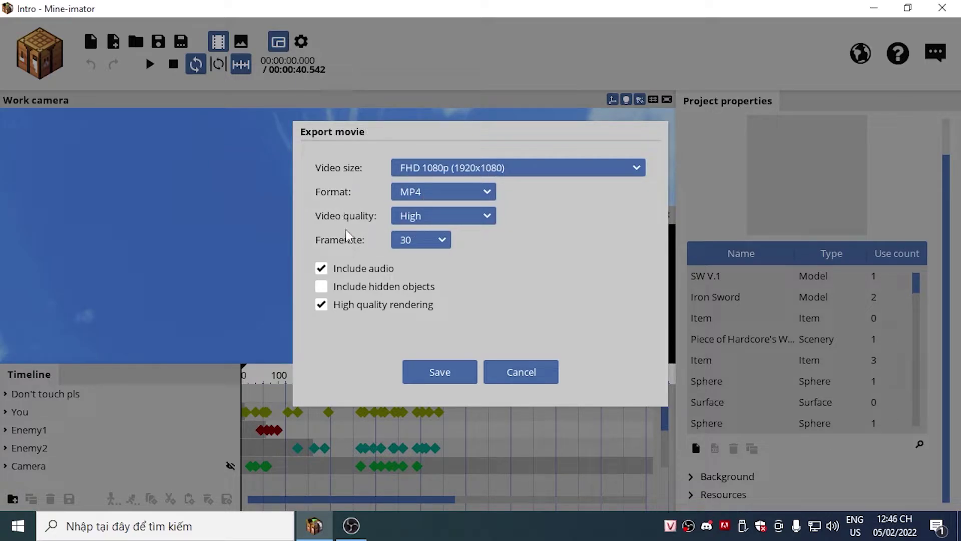
{"action": "left_click", "coordinate": [453, 379]}
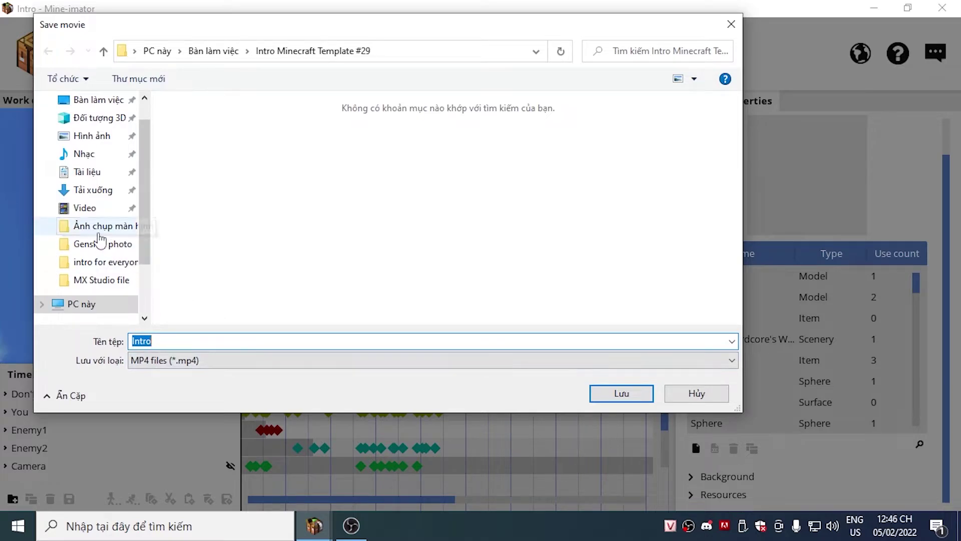
{"action": "left_click", "coordinate": [92, 215]}
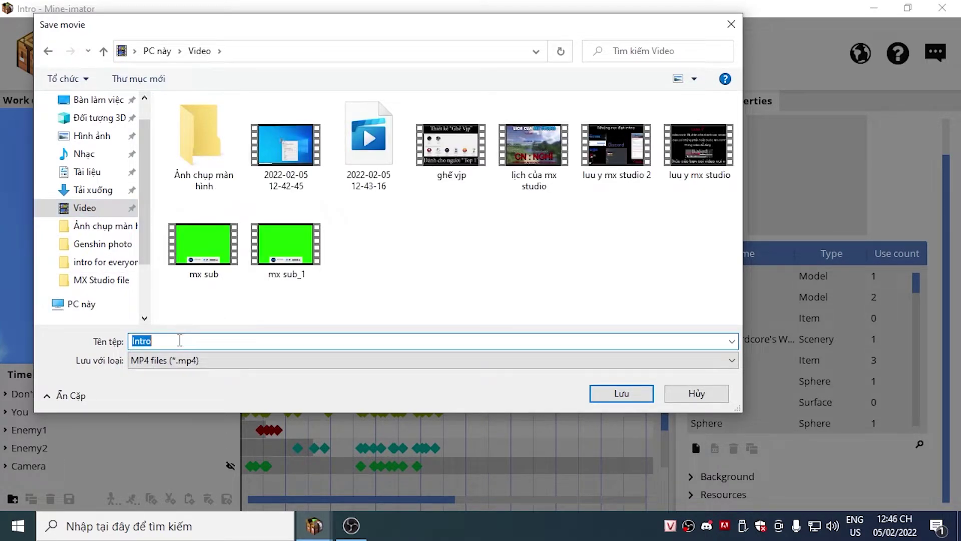
{"action": "type", "text": "MX In"}
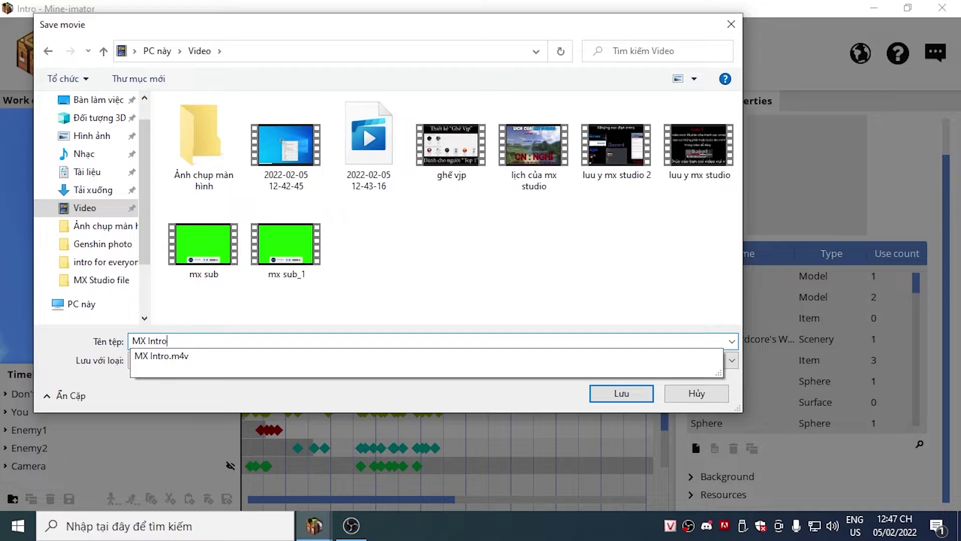
{"action": "type", "text": "tro"}
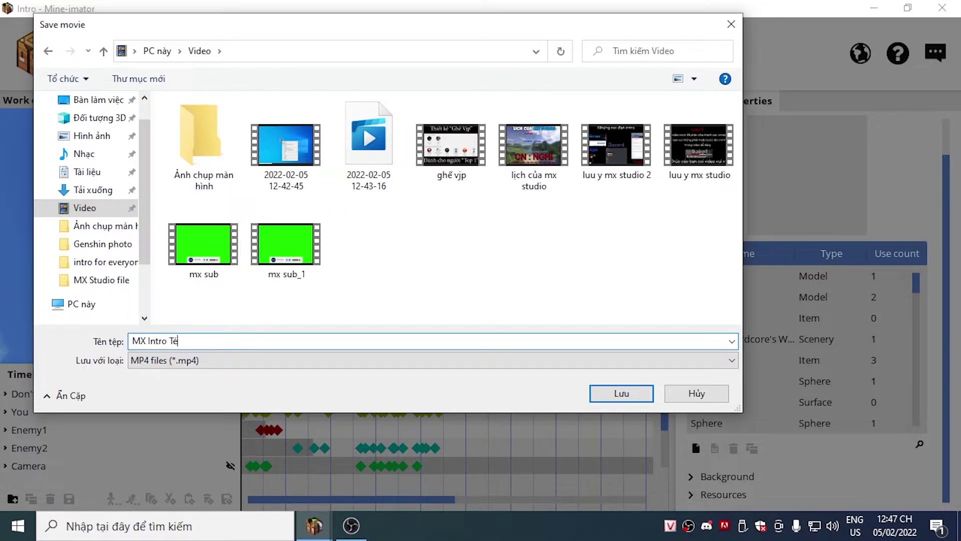
{"action": "key", "text": "Return"}
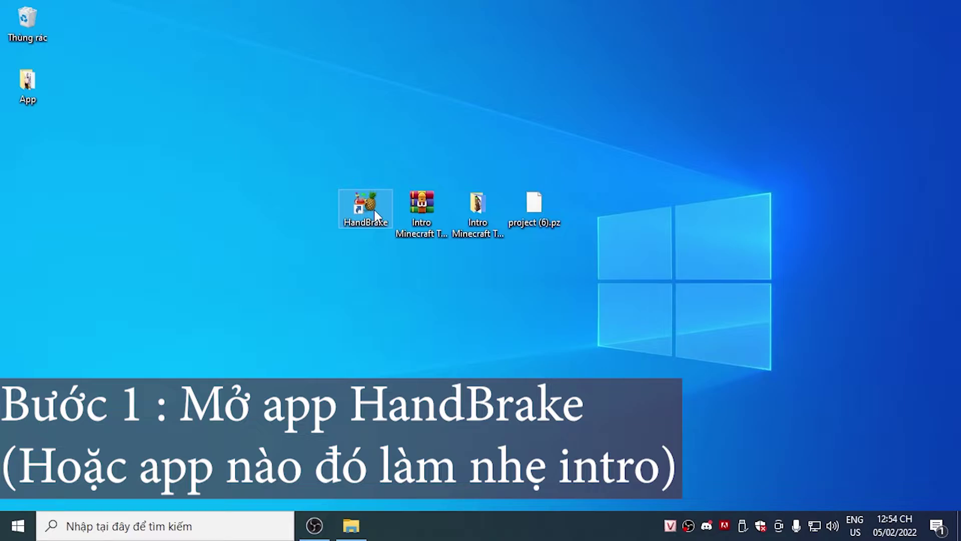
- Launch HandBrake, load the MX Intro Test file from the Video folder as the source and start encoding it
{"action": "double_click", "coordinate": [374, 210]}
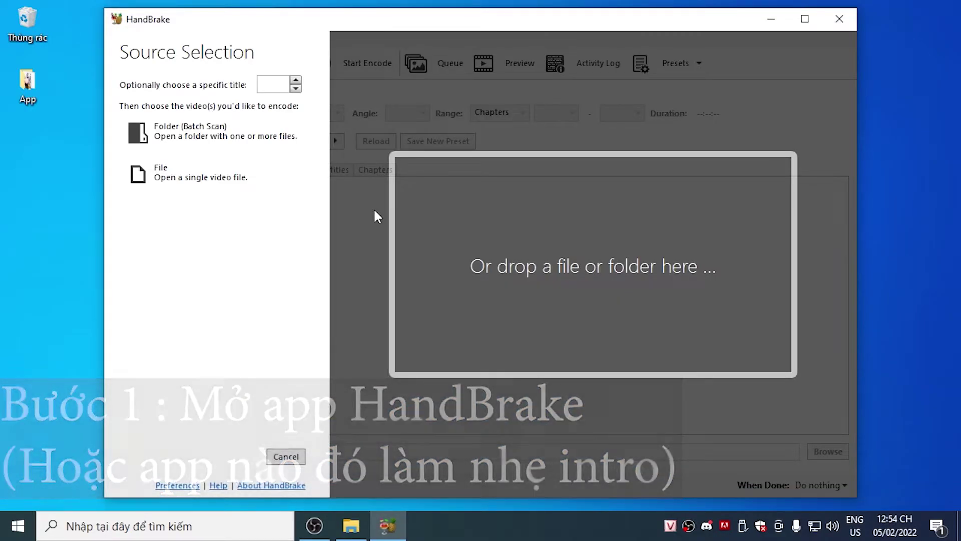
{"action": "left_click", "coordinate": [291, 190]}
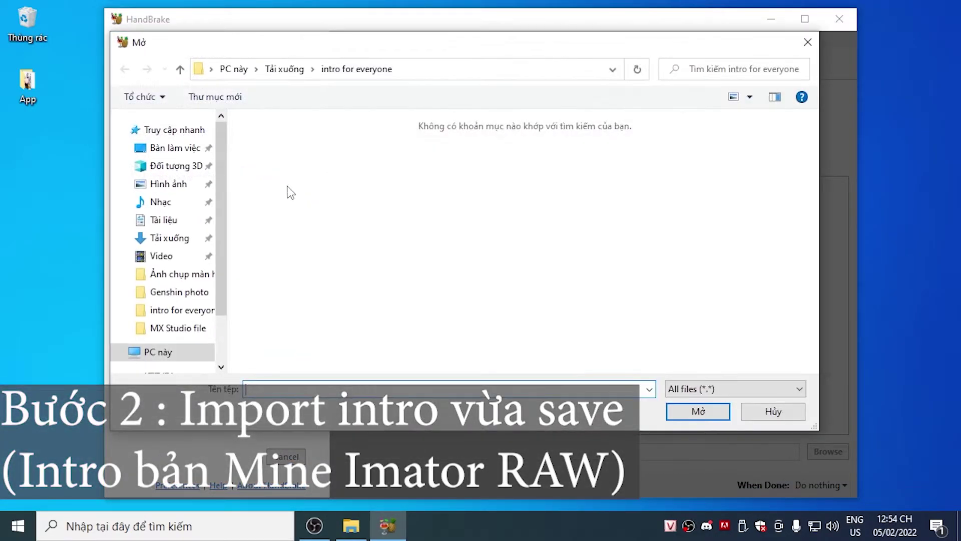
{"action": "left_click", "coordinate": [196, 256]}
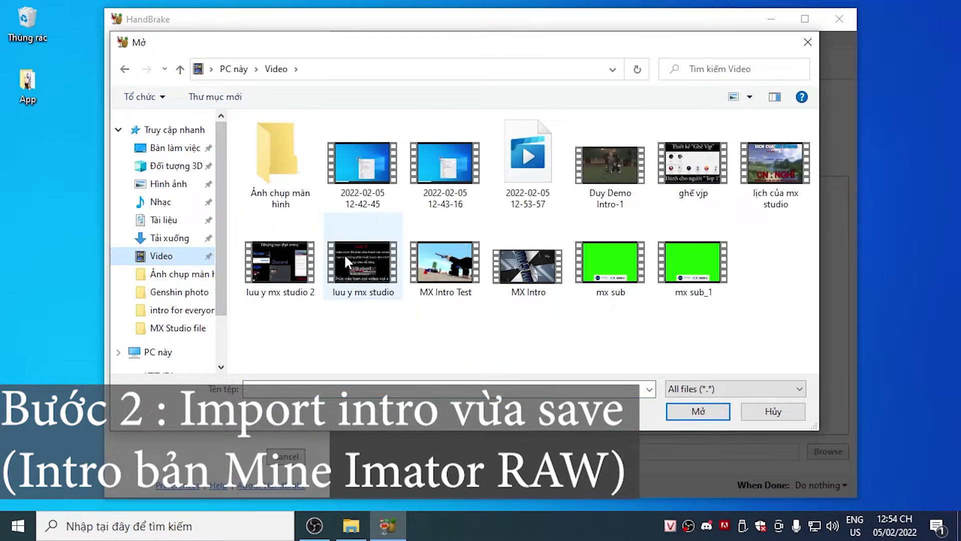
{"action": "left_click", "coordinate": [429, 279]}
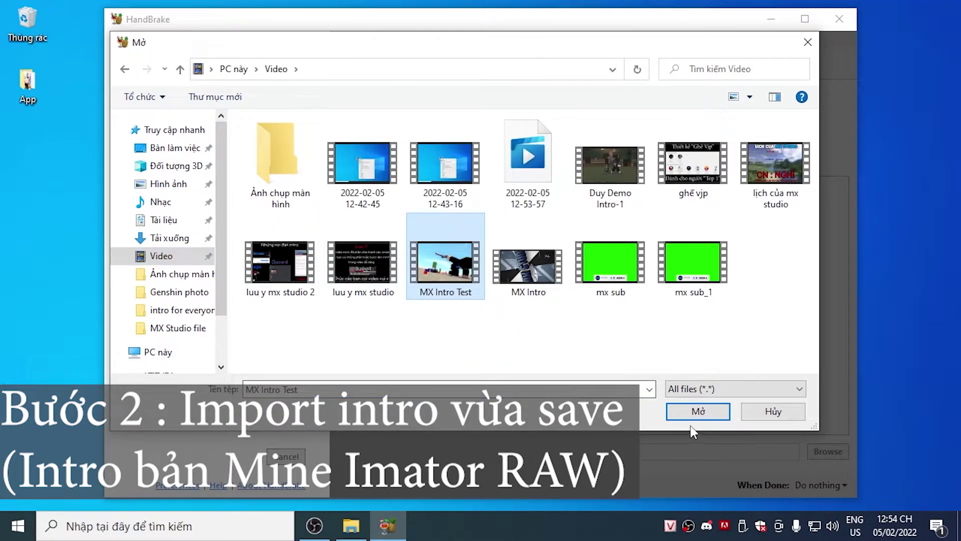
{"action": "left_click", "coordinate": [698, 412]}
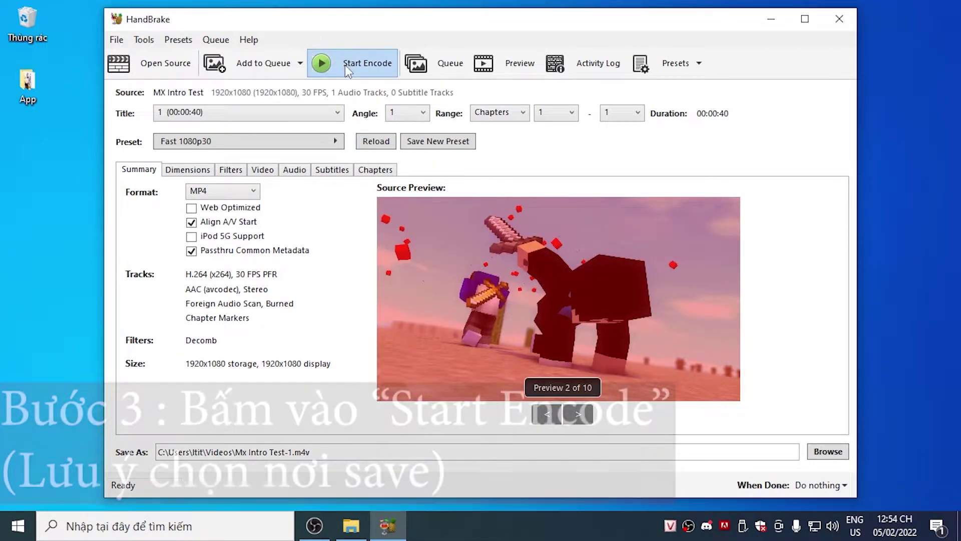
{"action": "left_click", "coordinate": [345, 65]}
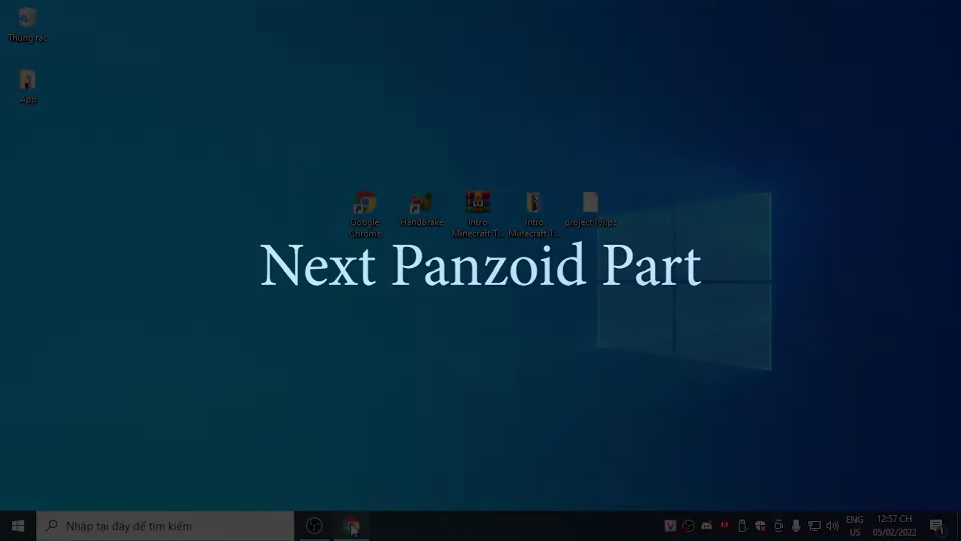
- Switch to Google Chrome, go to panzoid.com and open Clipmaker 3
{"action": "left_click", "coordinate": [352, 526]}
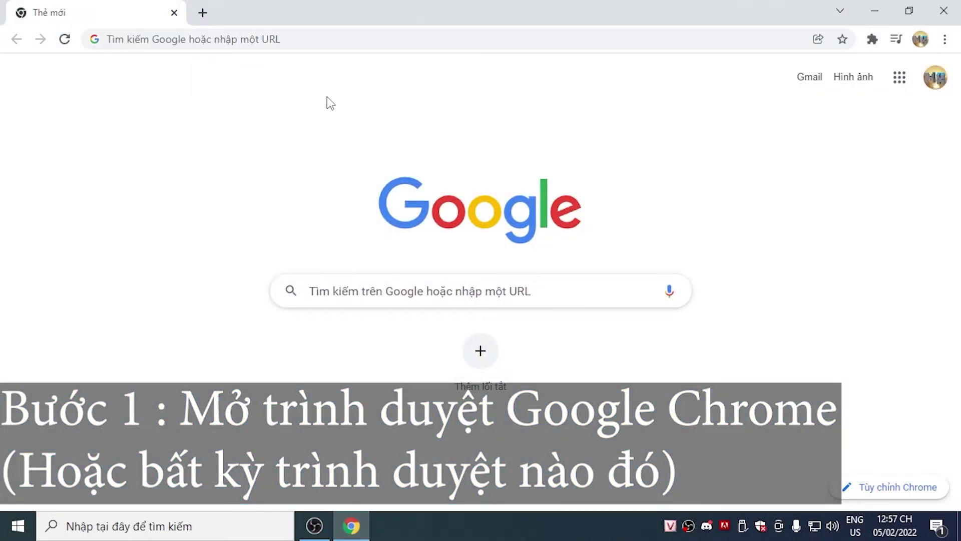
{"action": "left_click", "coordinate": [345, 39]}
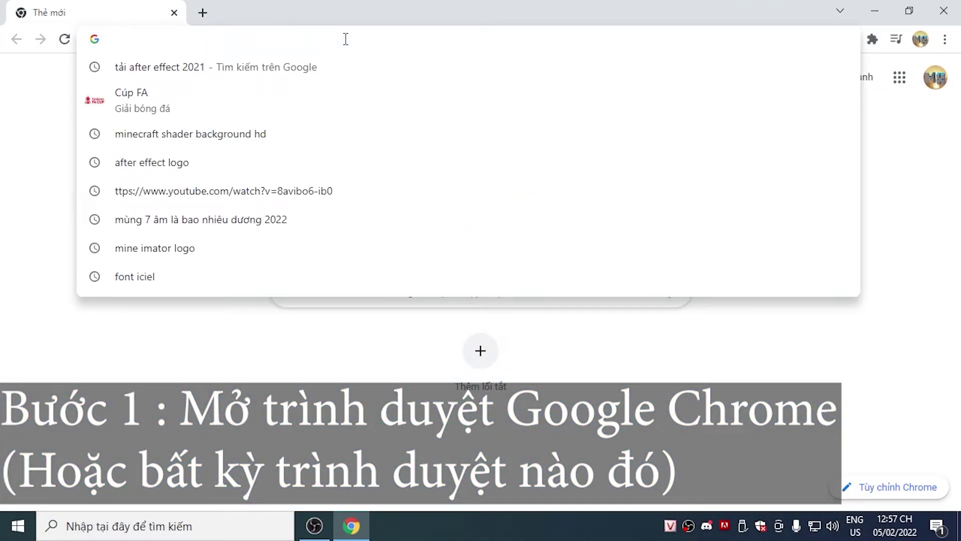
{"action": "type", "text": "panz"}
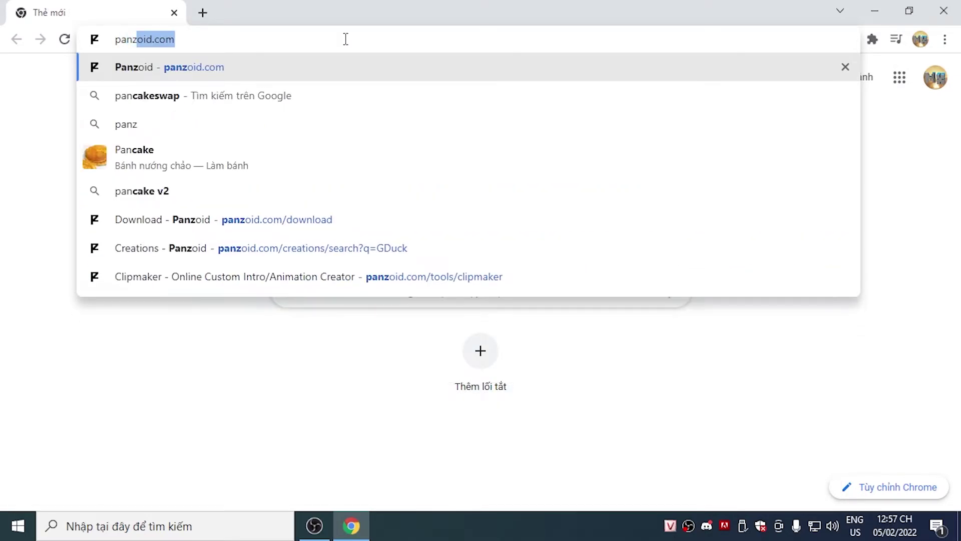
{"action": "type", "text": "oid"}
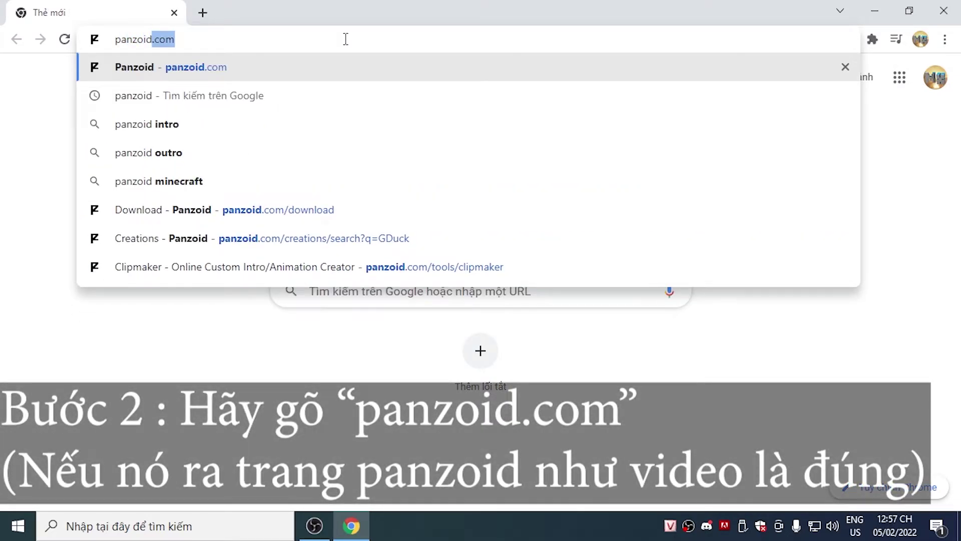
{"action": "type", "text": ".com"}
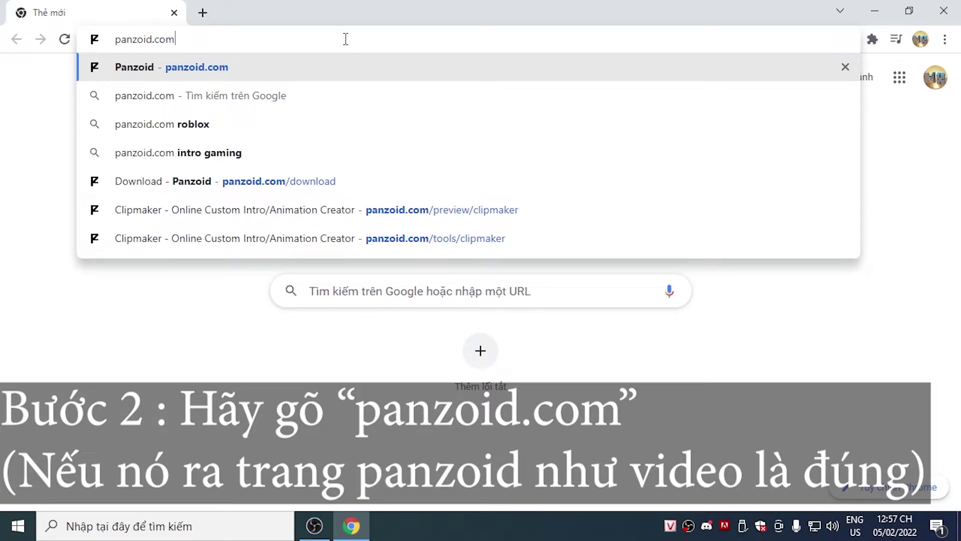
{"action": "key", "text": "Return"}
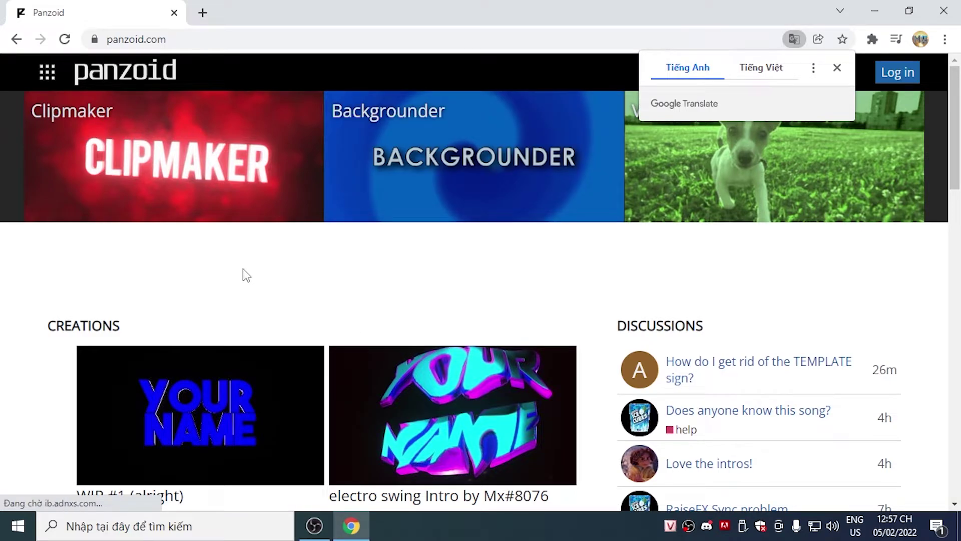
{"action": "left_click", "coordinate": [45, 71]}
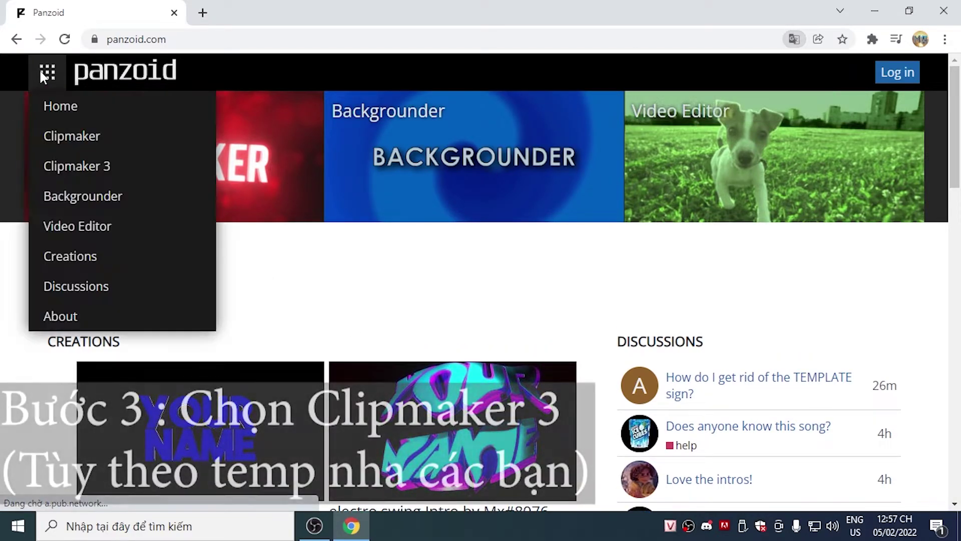
{"action": "left_click", "coordinate": [70, 168]}
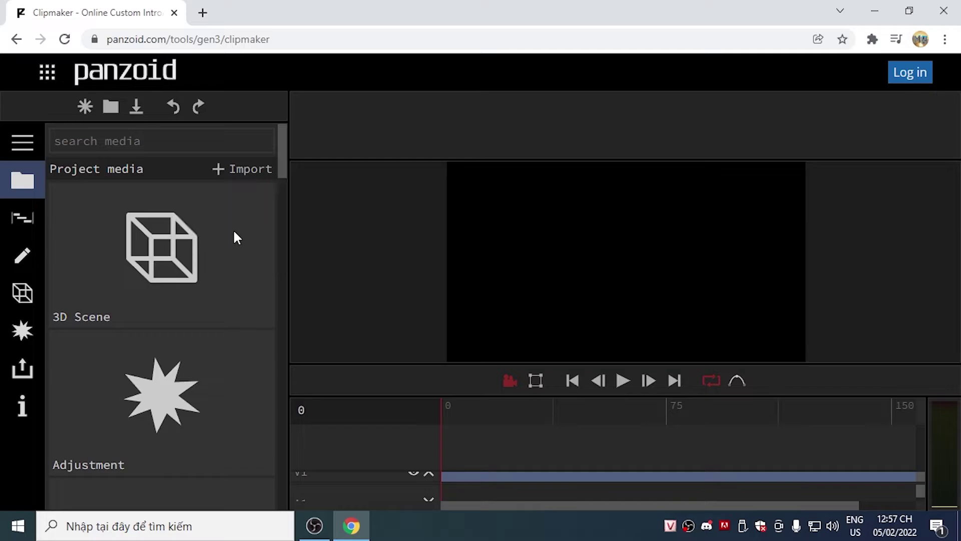
- Open the project file "project (6).pz" from the desktop in Clipmaker
{"action": "left_click", "coordinate": [109, 107]}
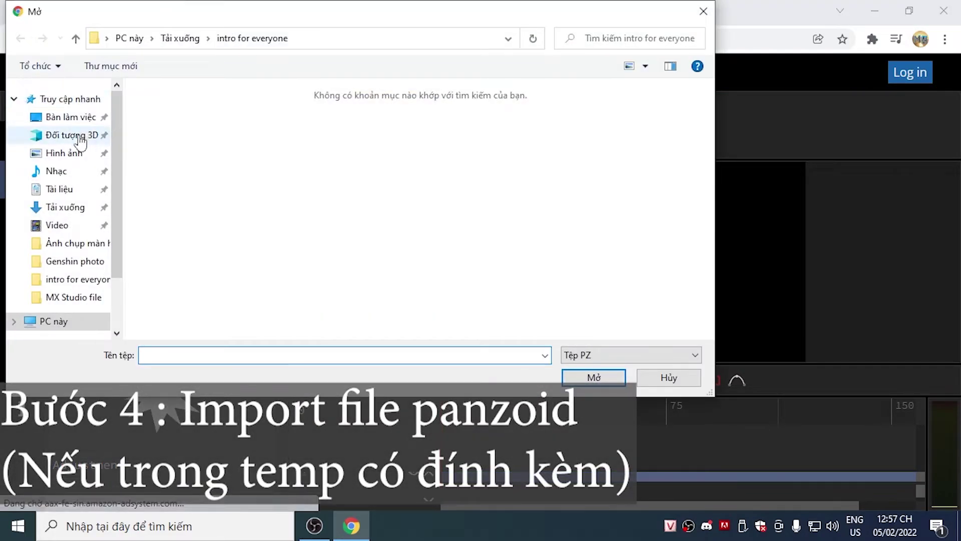
{"action": "left_click", "coordinate": [90, 118]}
{"action": "left_click", "coordinate": [151, 142]}
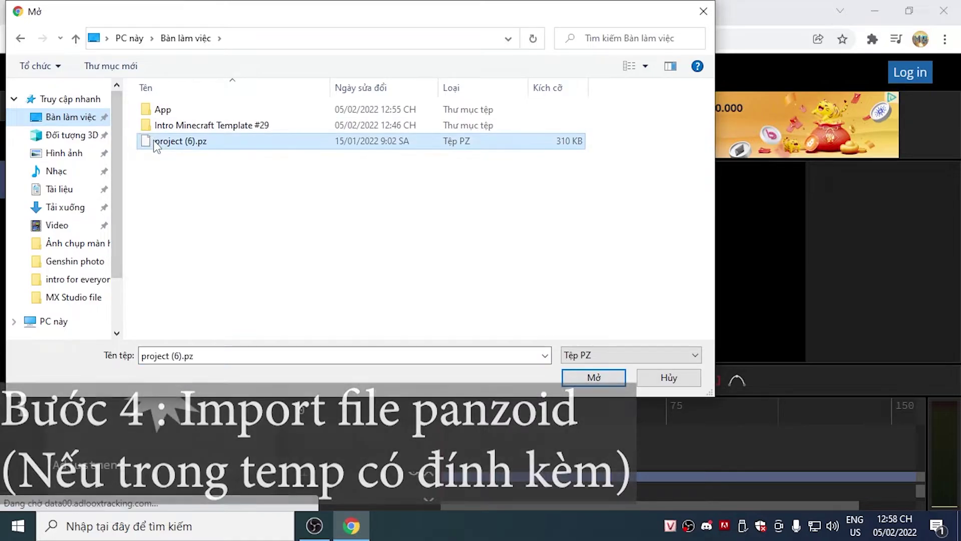
{"action": "left_click", "coordinate": [585, 377]}
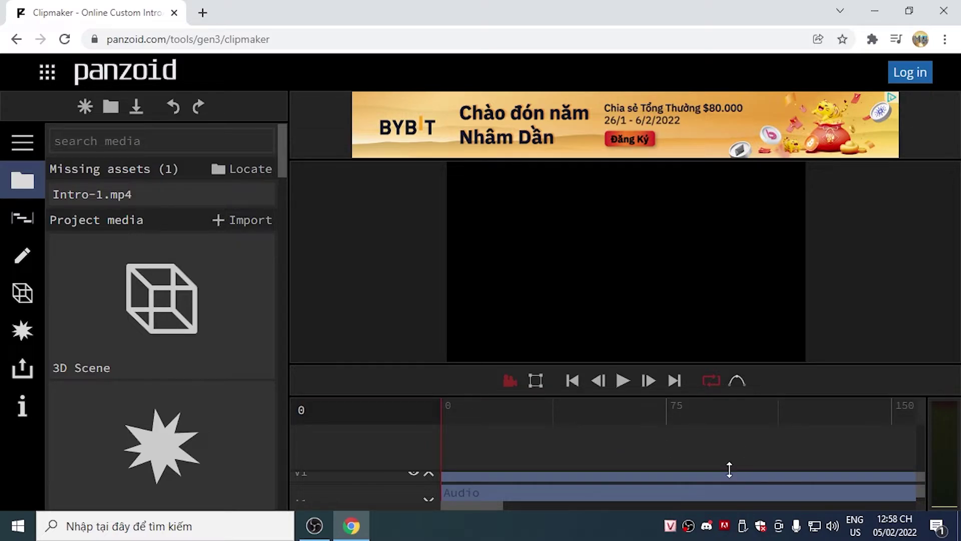
- Replace the material video of the Scene clip's Shape object with the "Mx Intro Test-1" file from the Video folder
{"action": "mouse_move", "coordinate": [729, 469]}
{"action": "left_mouse_down"}
{"action": "mouse_move", "coordinate": [724, 434]}
{"action": "mouse_move", "coordinate": [722, 466]}
{"action": "left_mouse_up"}
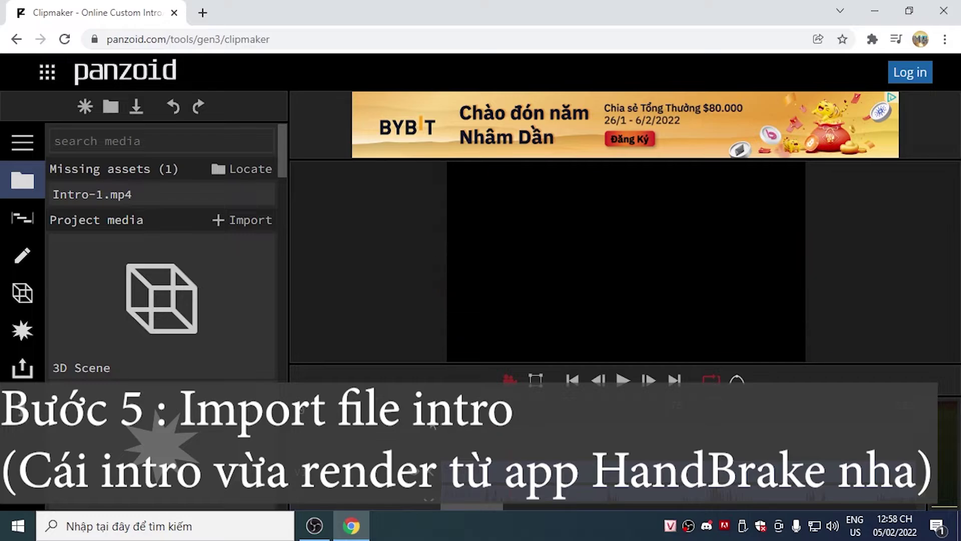
{"action": "left_click", "coordinate": [30, 300]}
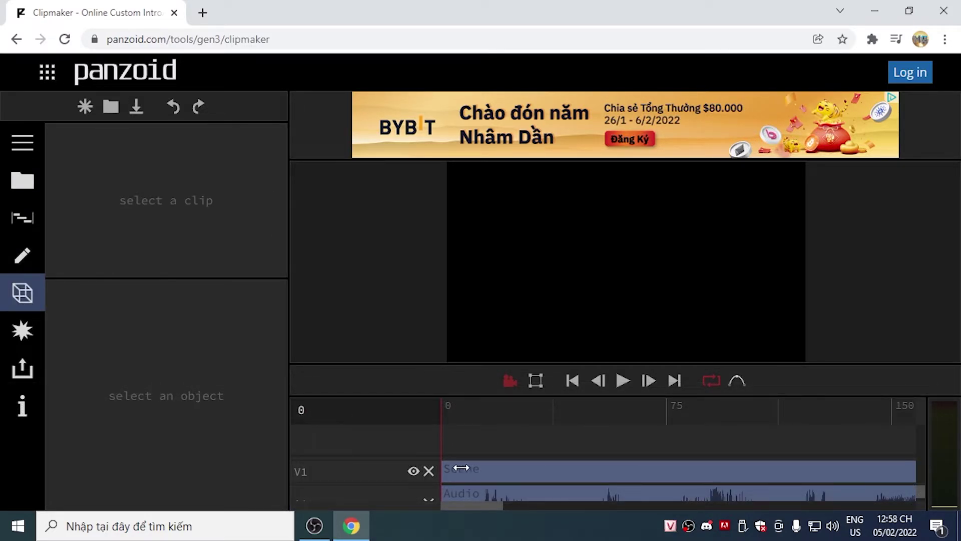
{"action": "left_click", "coordinate": [496, 470]}
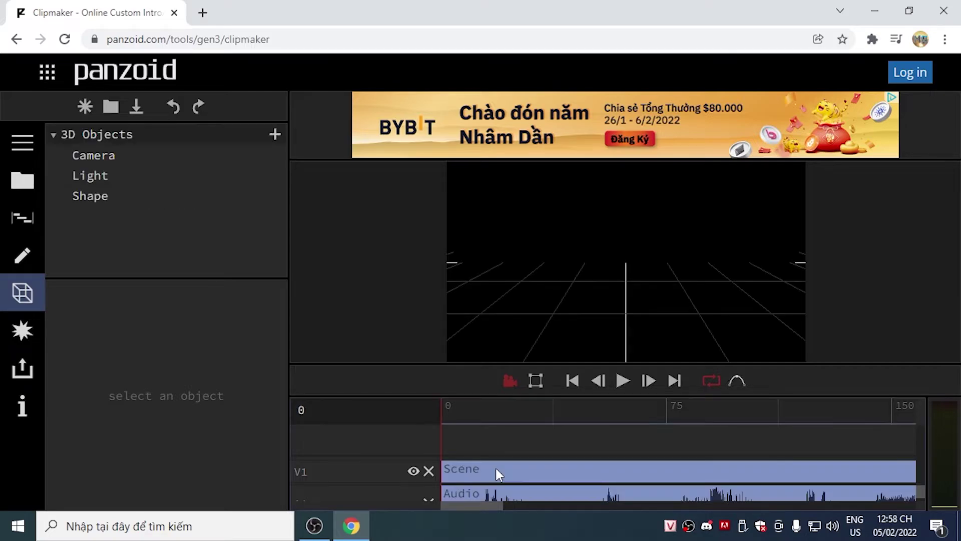
{"action": "left_click", "coordinate": [111, 195]}
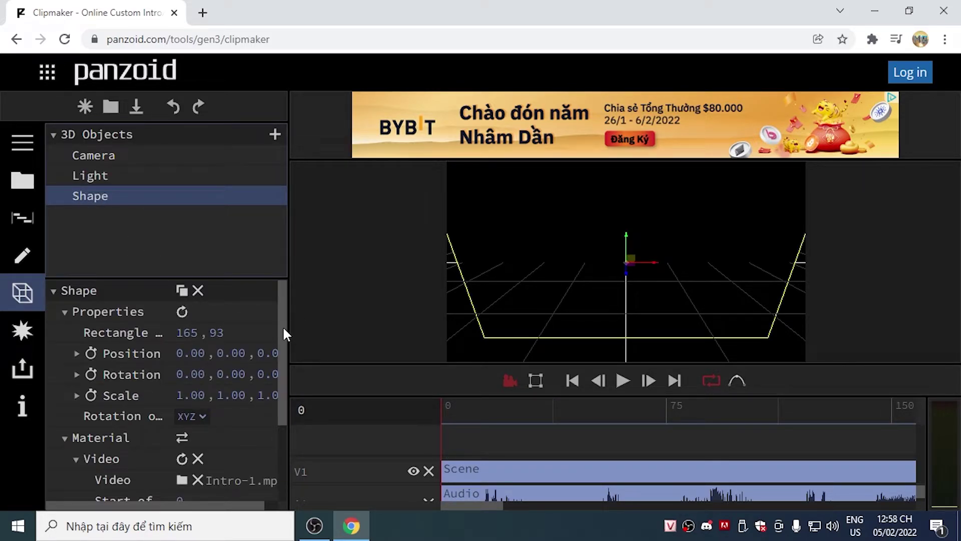
{"action": "left_click_drag", "start_coordinate": [283, 325], "coordinate": [240, 383]}
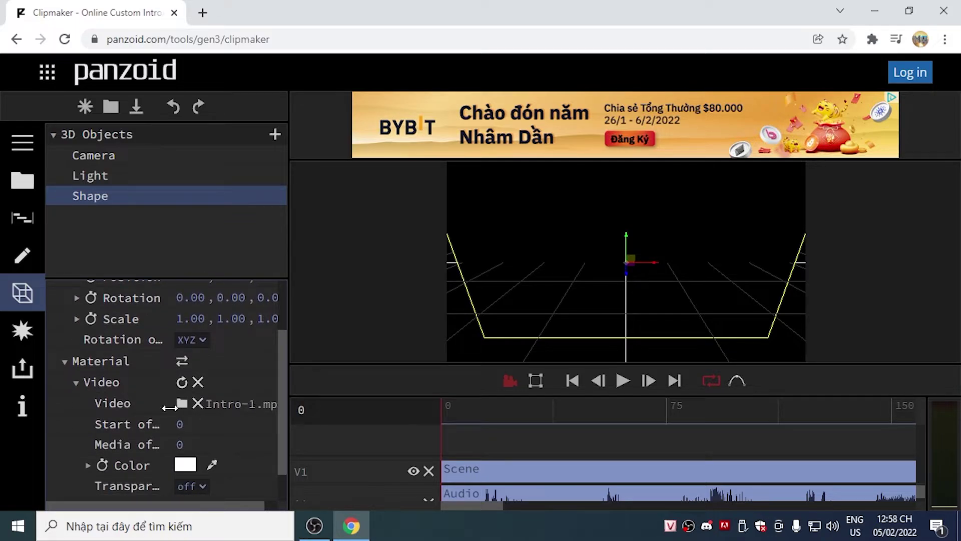
{"action": "left_click", "coordinate": [182, 404]}
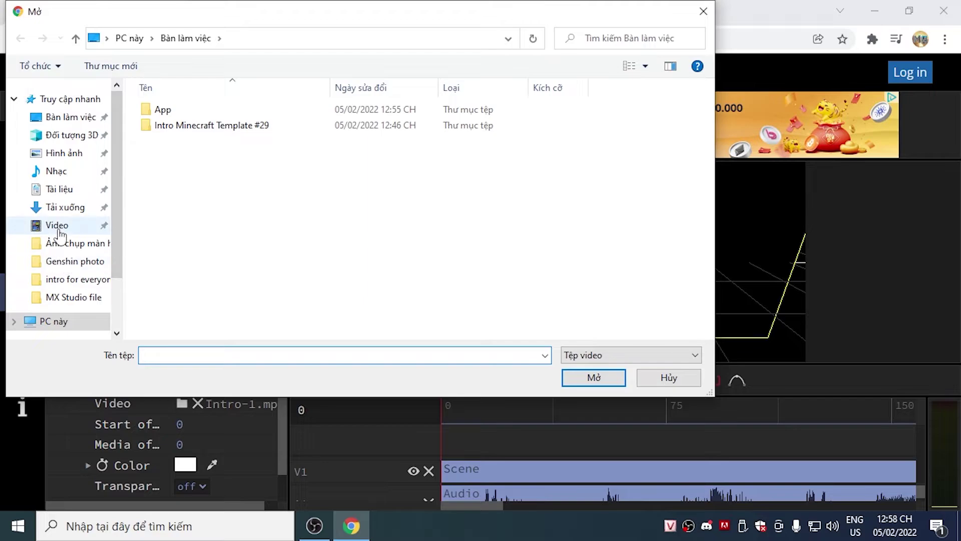
{"action": "left_click", "coordinate": [57, 225]}
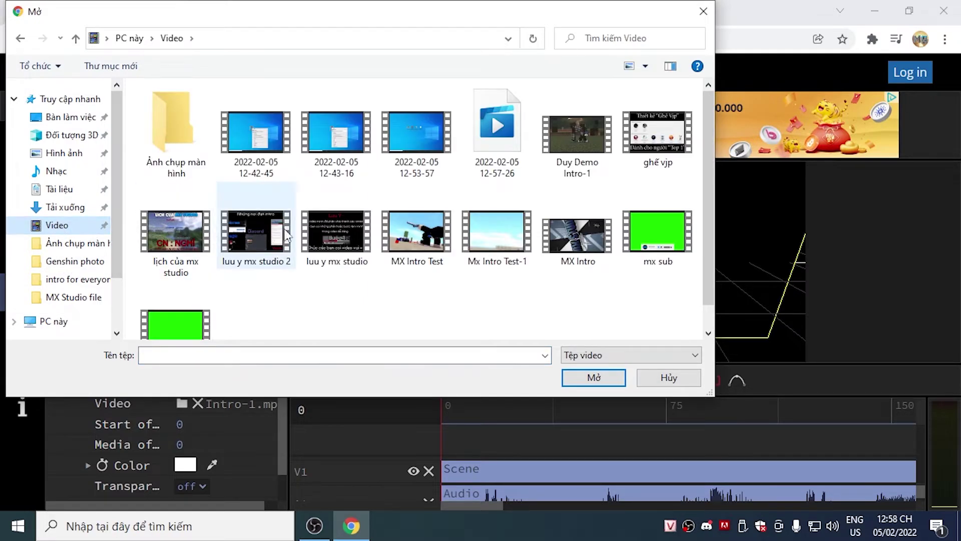
{"action": "left_click", "coordinate": [405, 243]}
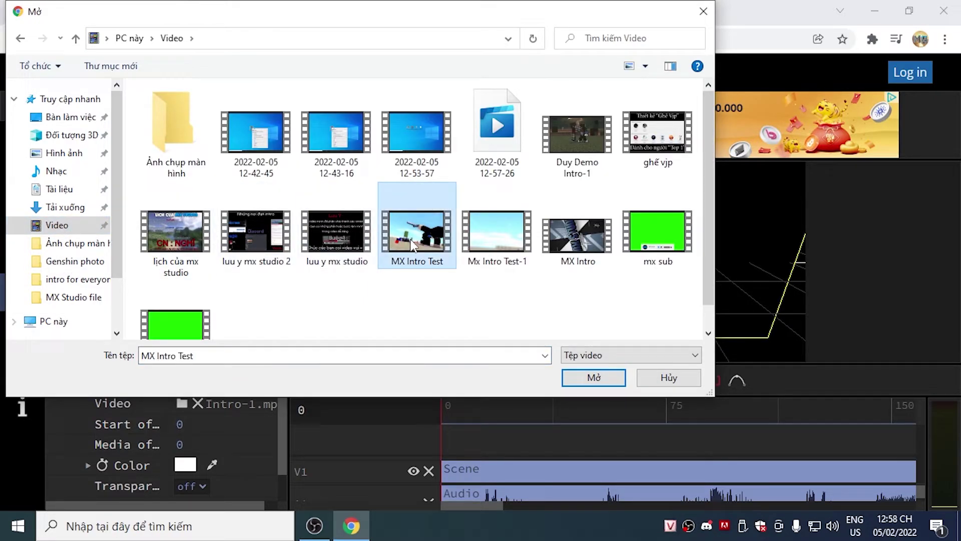
{"action": "left_click", "coordinate": [493, 247]}
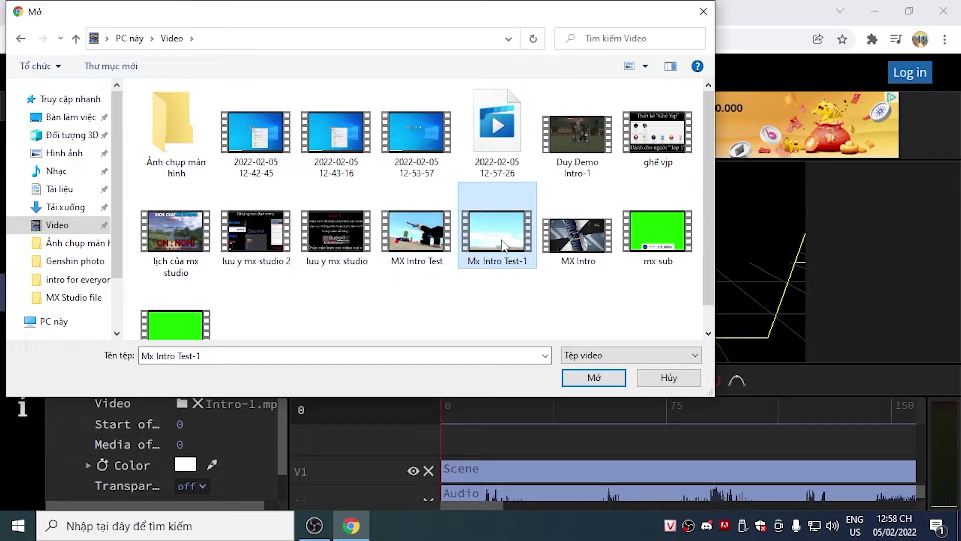
{"action": "left_click", "coordinate": [593, 378]}
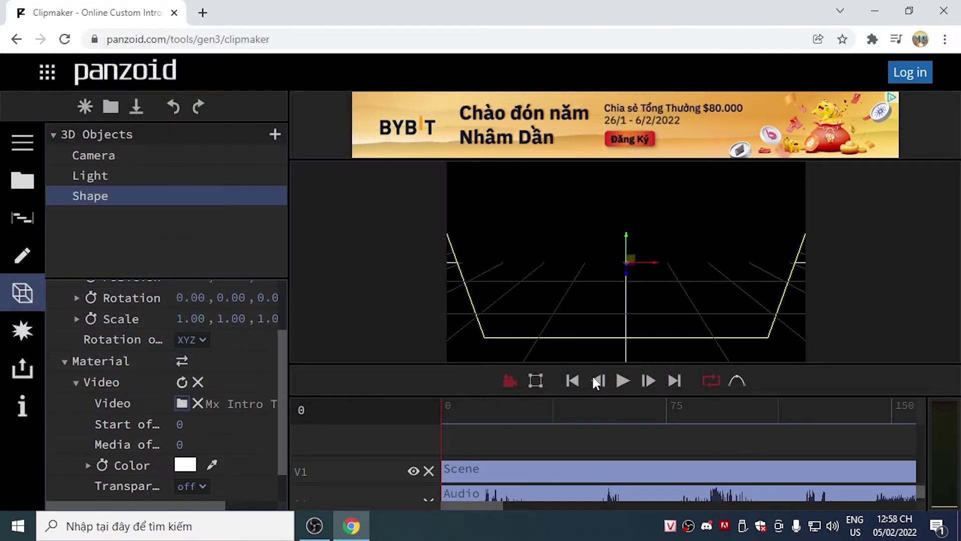
- Play the project from frame 0 to preview the imported intro, and return the playhead to the start
{"action": "left_click", "coordinate": [482, 467]}
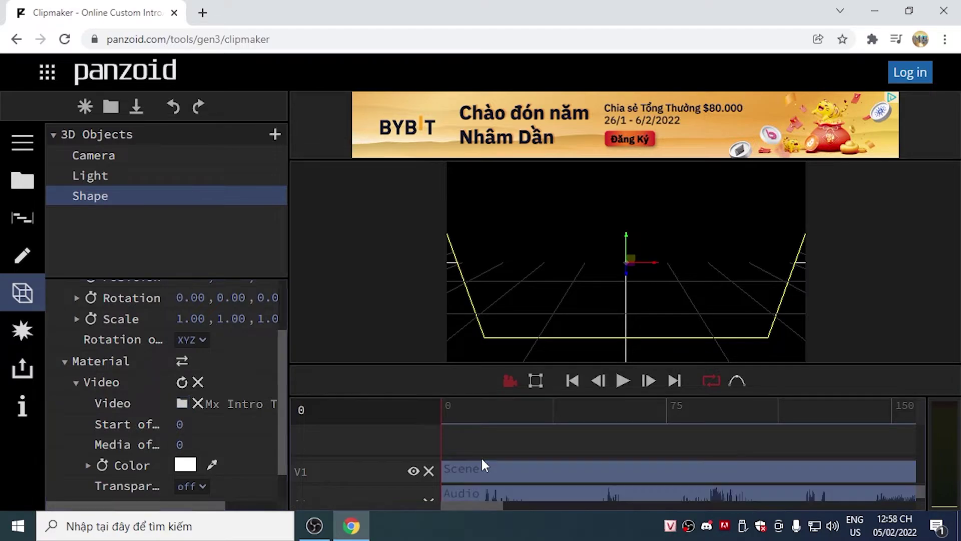
{"action": "left_click", "coordinate": [456, 418]}
{"action": "left_click_drag", "start_coordinate": [458, 418], "coordinate": [435, 423]}
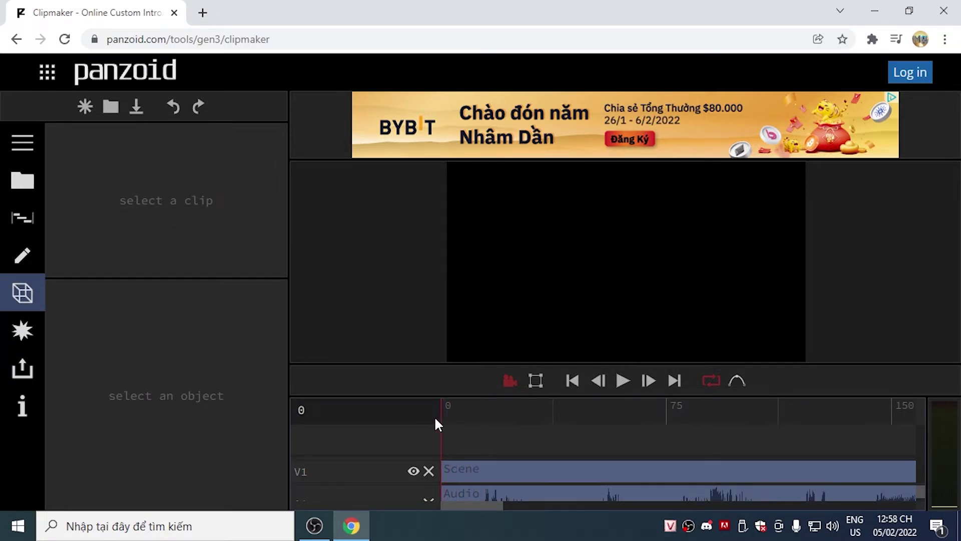
{"action": "left_click", "coordinate": [620, 381]}
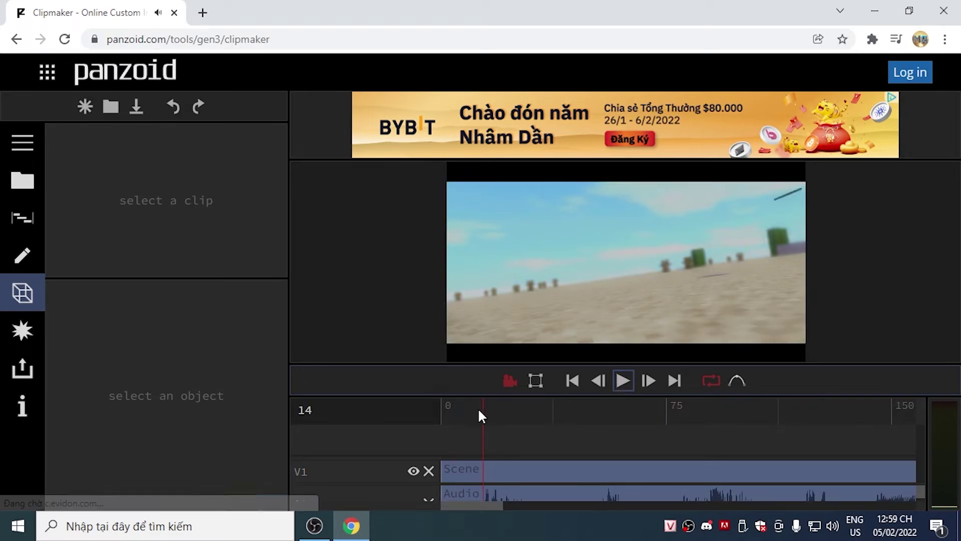
{"action": "left_click_drag", "start_coordinate": [473, 411], "coordinate": [432, 410]}
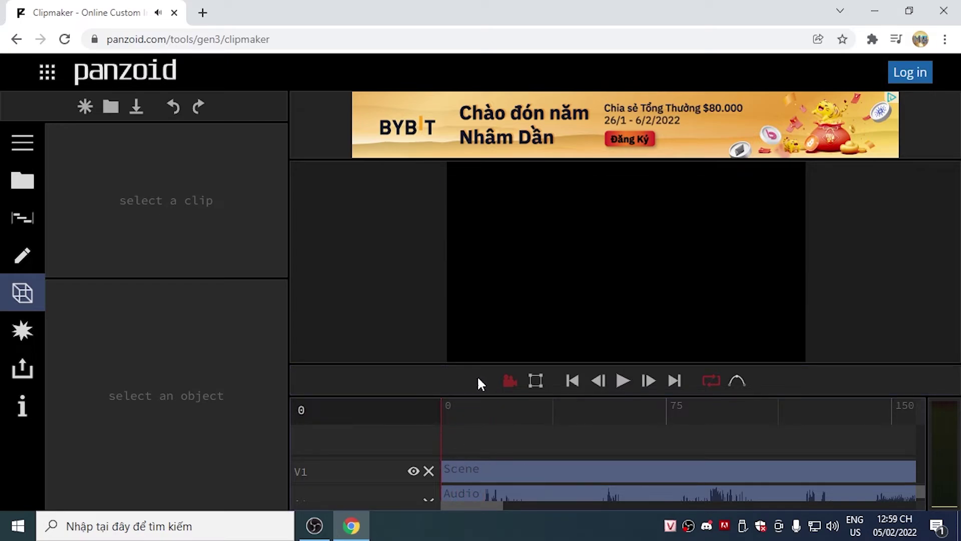
- Render the project on the device at 1280x720 (720p) with very low (fast) quality, and download the finished video
{"action": "left_click", "coordinate": [25, 371]}
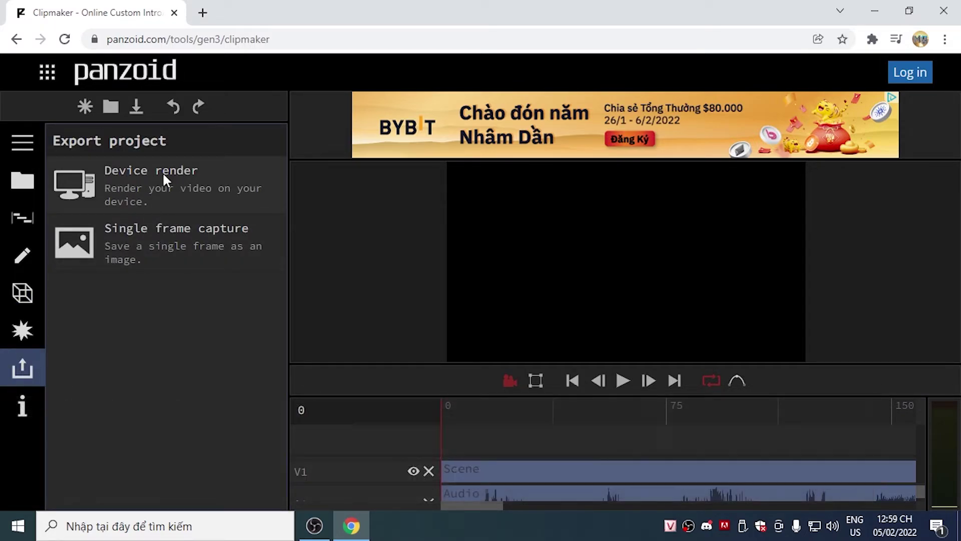
{"action": "left_click", "coordinate": [207, 183]}
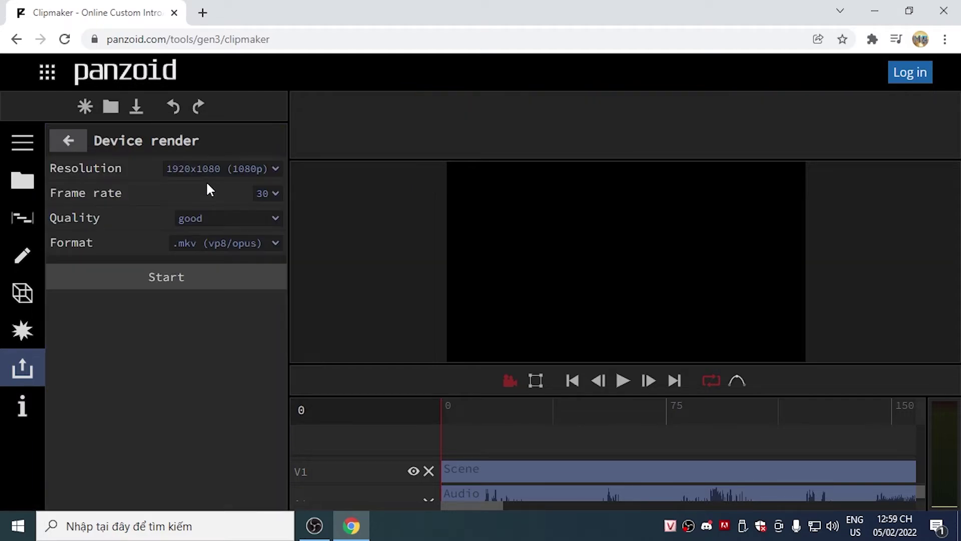
{"action": "left_click", "coordinate": [214, 168]}
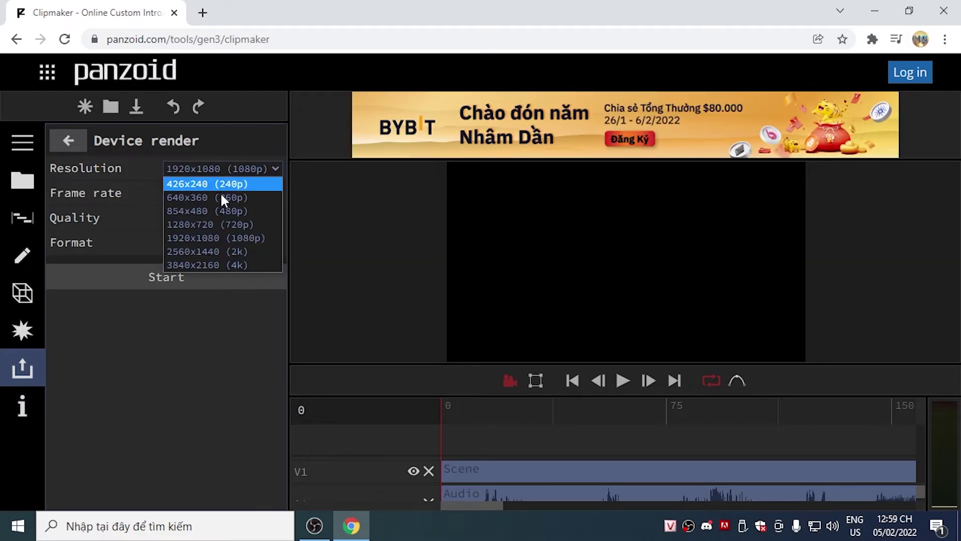
{"action": "left_click", "coordinate": [199, 225]}
{"action": "left_click", "coordinate": [218, 223]}
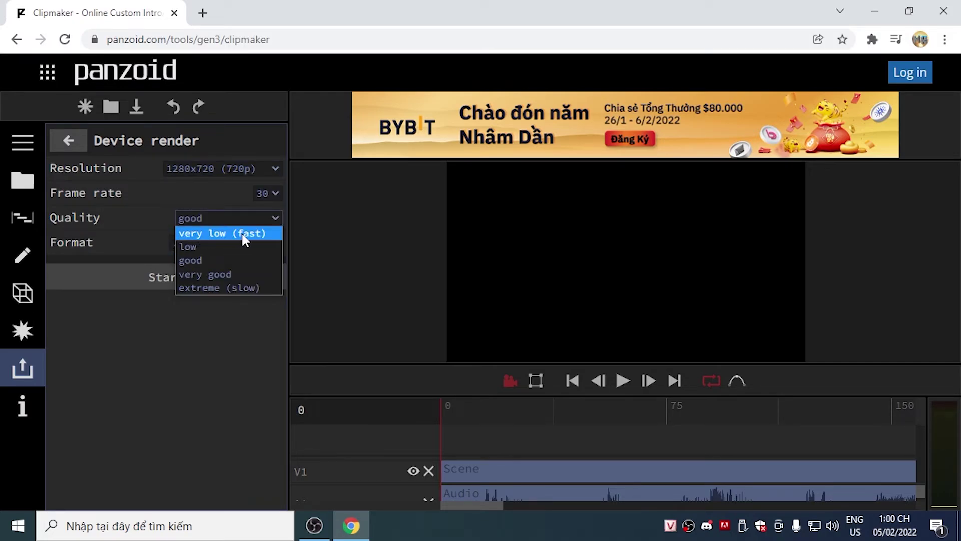
{"action": "left_click", "coordinate": [242, 233]}
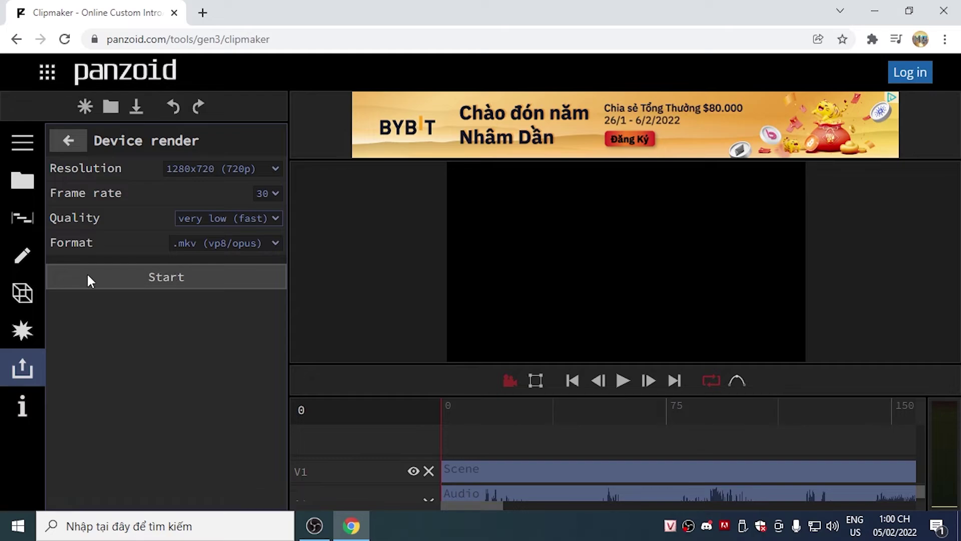
{"action": "left_click", "coordinate": [163, 284]}
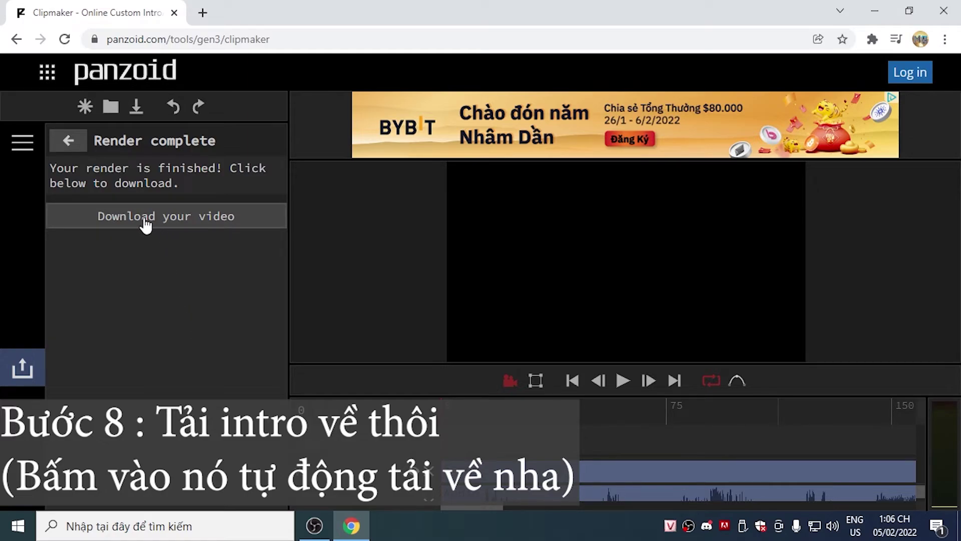
{"action": "left_click", "coordinate": [197, 218]}
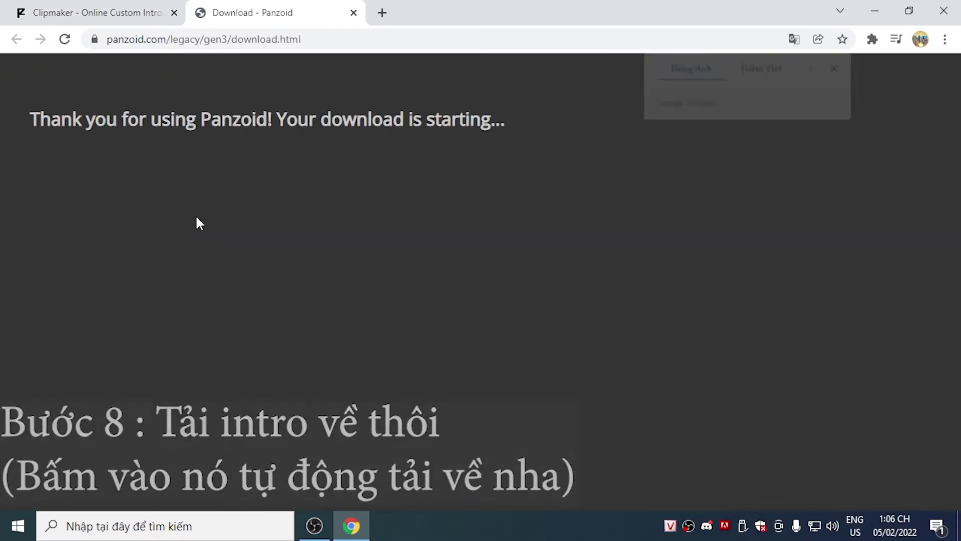